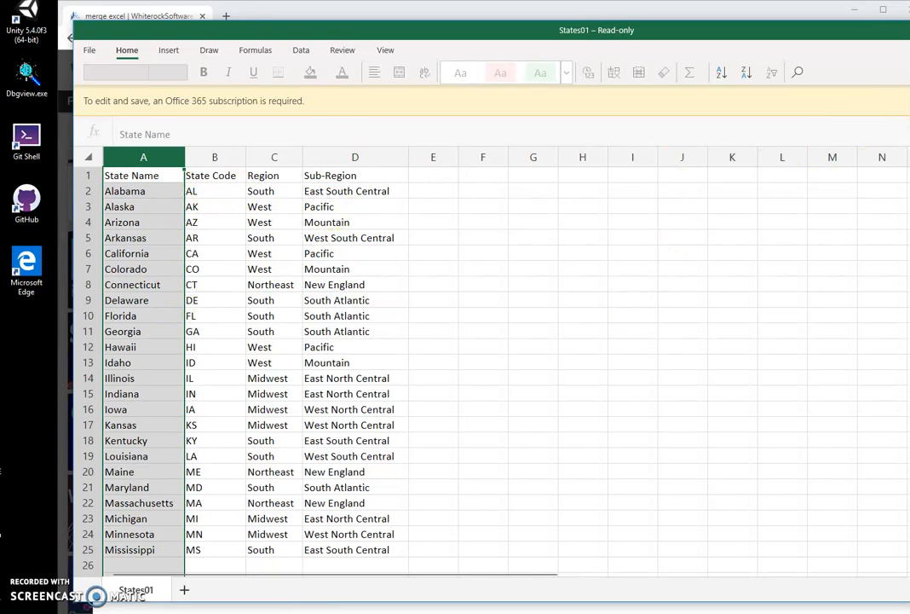
# Close States01, open States02.xlsx from the my-excel folder and examine its column layout
pyautogui.hotkey('alt', 'F4')
pyautogui.doubleClick(373, 166)
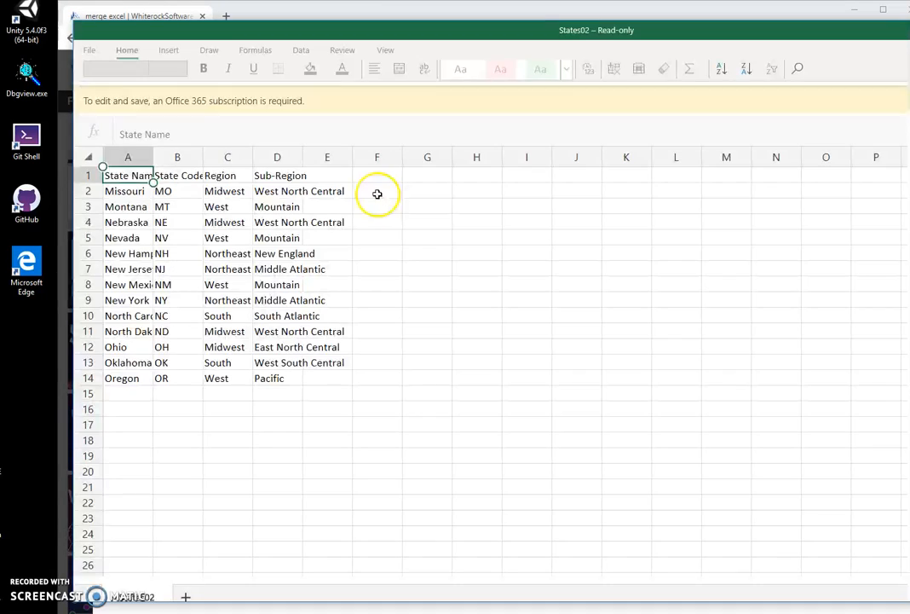
pyautogui.click(128, 157)
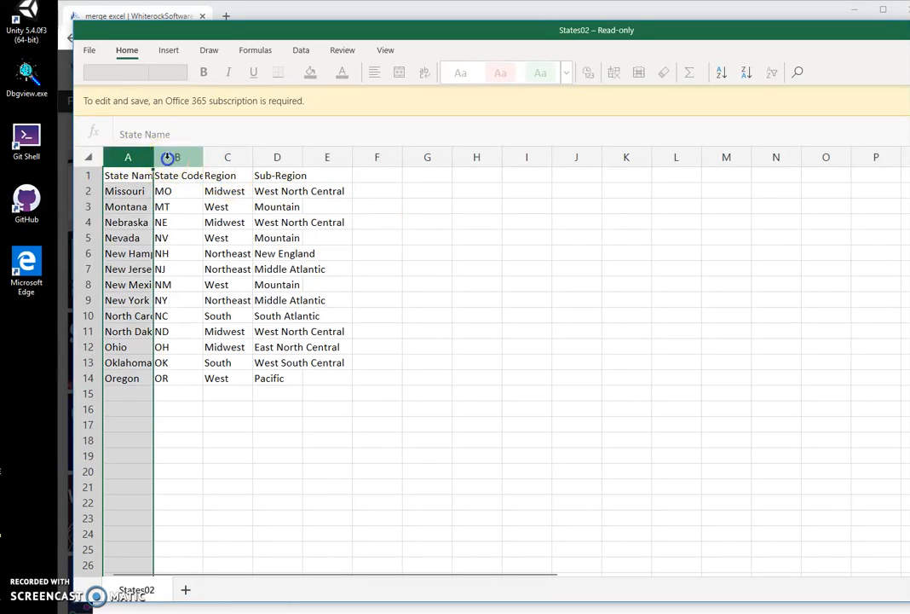
pyautogui.click(235, 157)
pyautogui.click(290, 157)
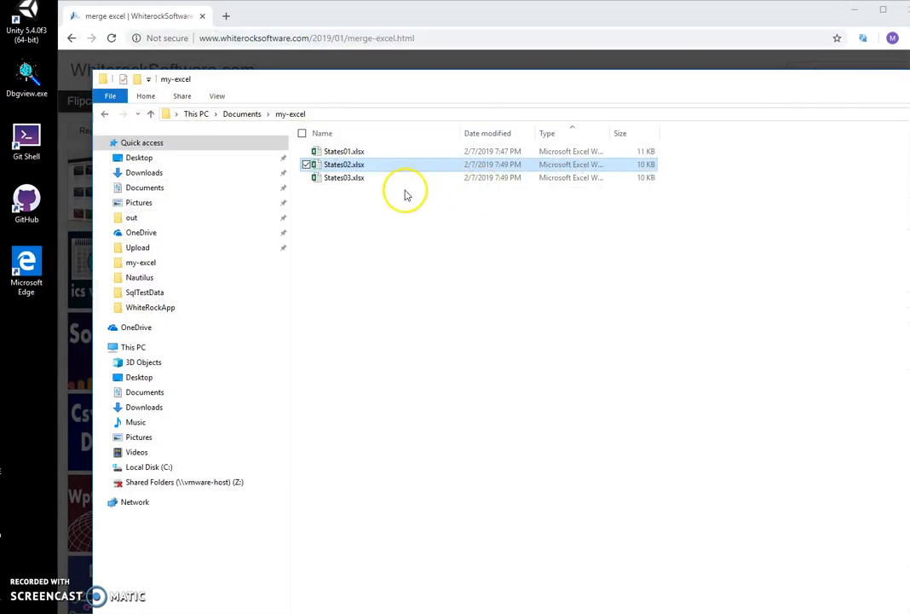
# Open States03.xlsx from the my-excel folder and examine its contents
pyautogui.doubleClick(383, 181)
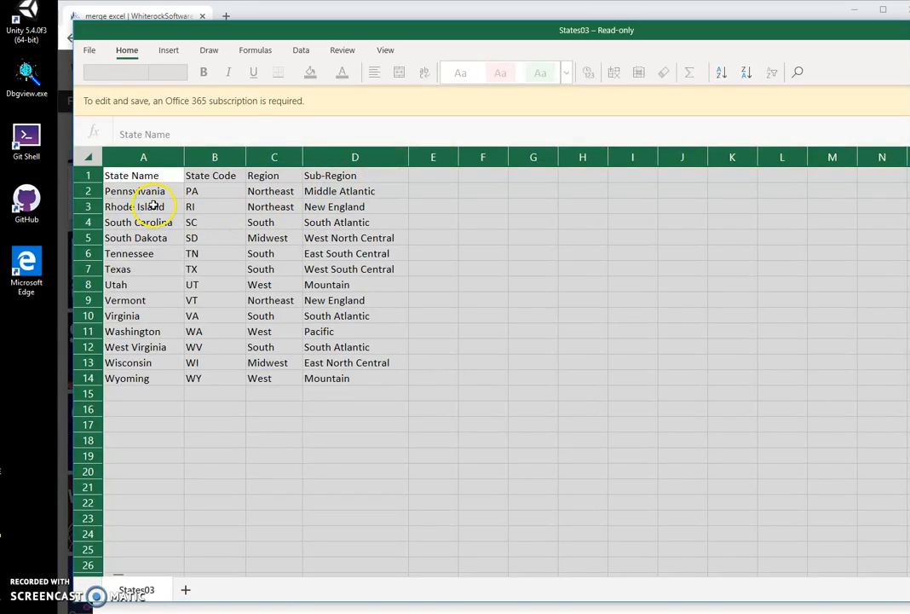
pyautogui.click(152, 204)
pyautogui.click(158, 282)
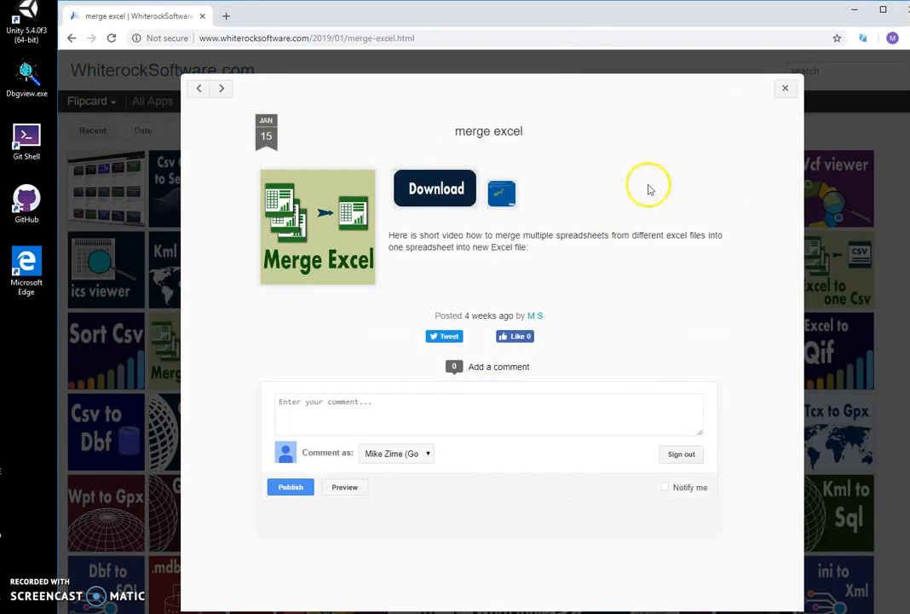
# Download MergeExcelSetup.zip from the merge excel page and run its MergeExcelSetup.msi installer despite the SmartScreen block
pyautogui.click(454, 202)
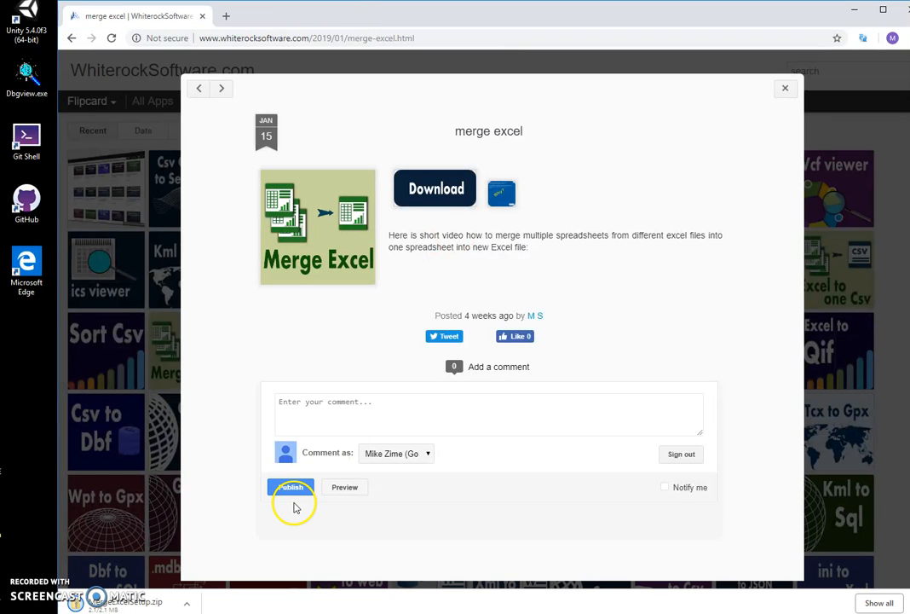
pyautogui.click(129, 603)
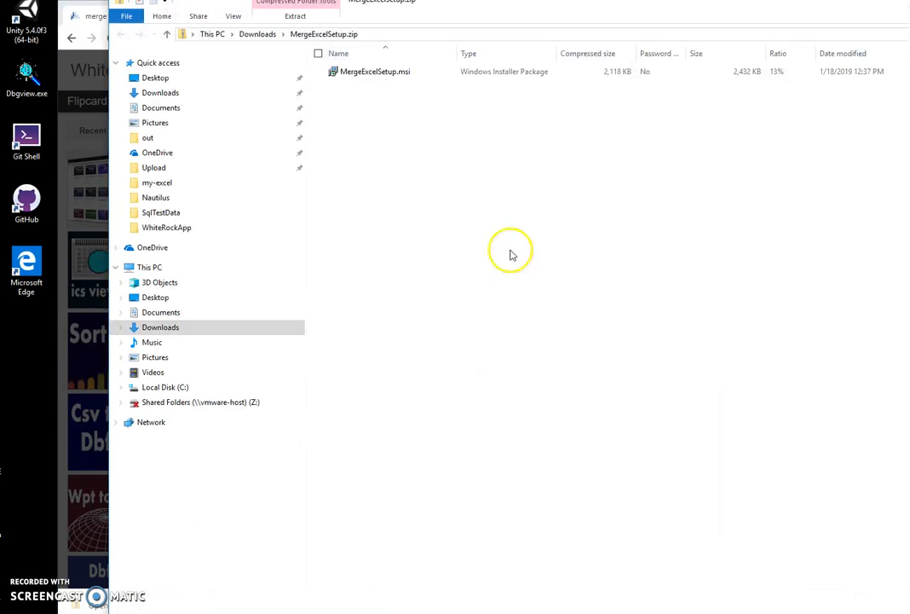
pyautogui.doubleClick(377, 72)
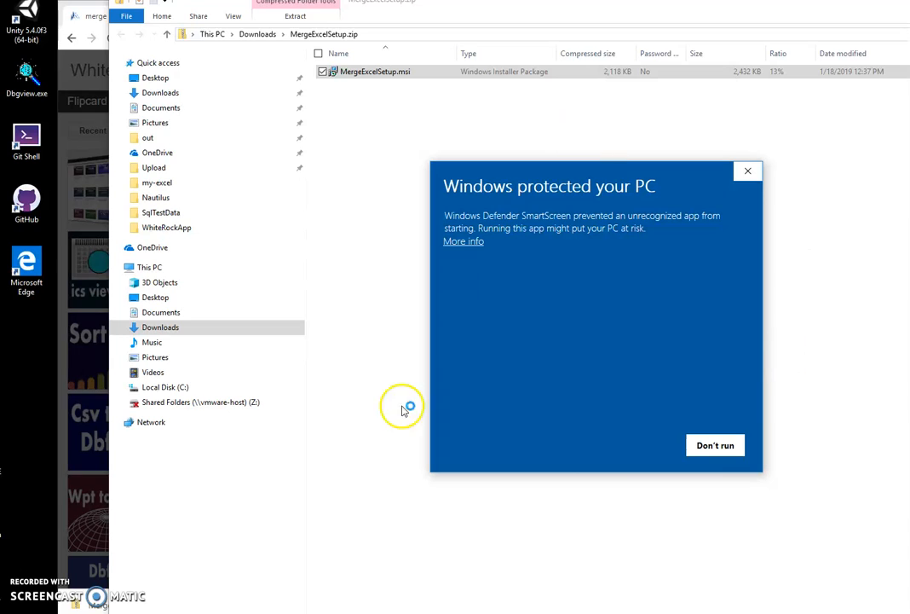
pyautogui.click(467, 242)
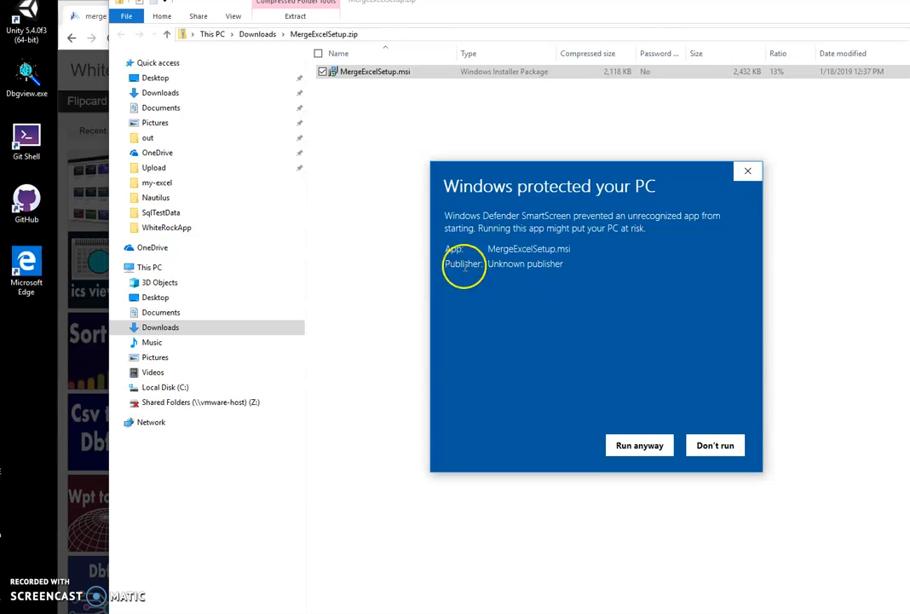
pyautogui.click(646, 448)
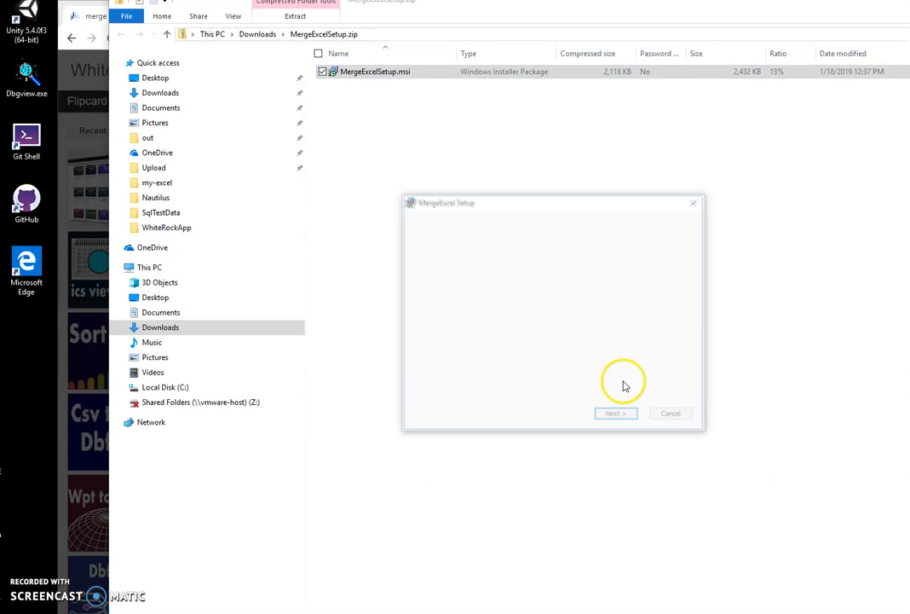
# Complete the MergeExcel Setup wizard to install the application
pyautogui.click(623, 417)
pyautogui.click(625, 416)
pyautogui.click(627, 416)
pyautogui.click(512, 425)
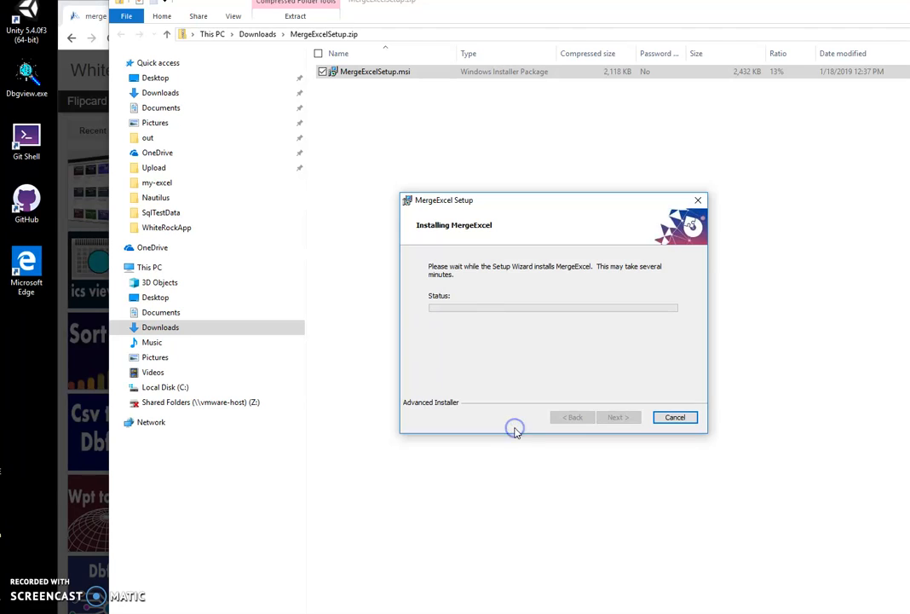
pyautogui.click(625, 416)
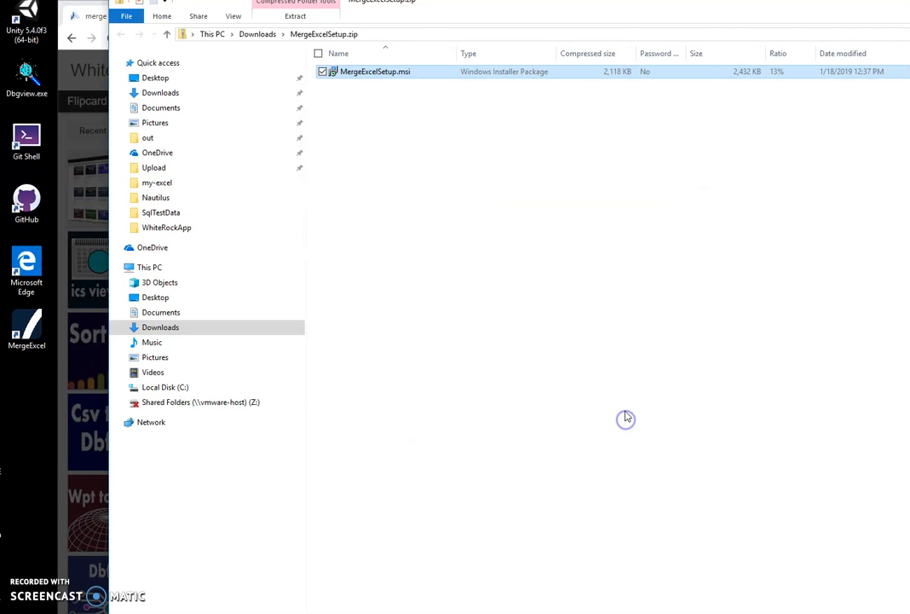
# Close the installer archive window and launch MergeExcel from the desktop
pyautogui.doubleClick(27, 334)
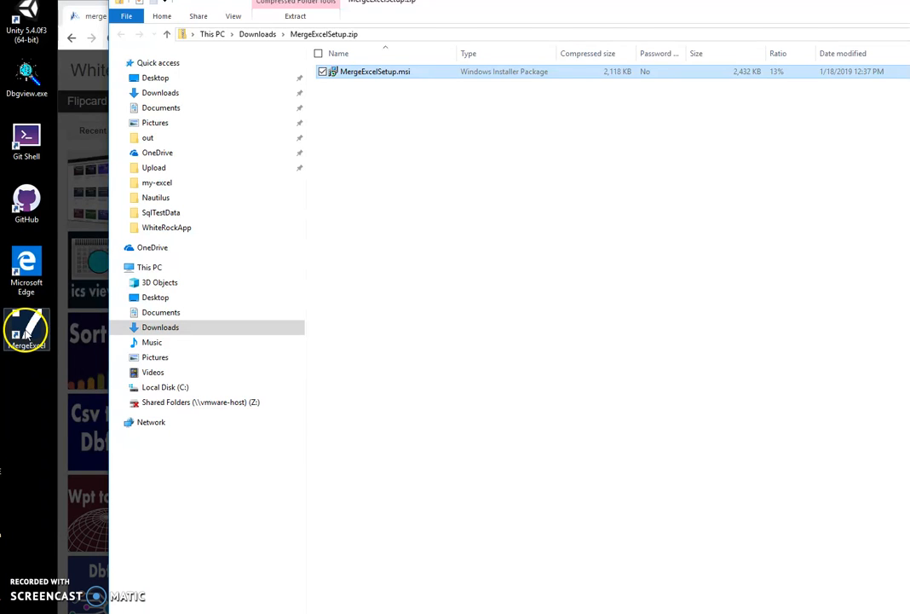
pyautogui.click(909, 1)
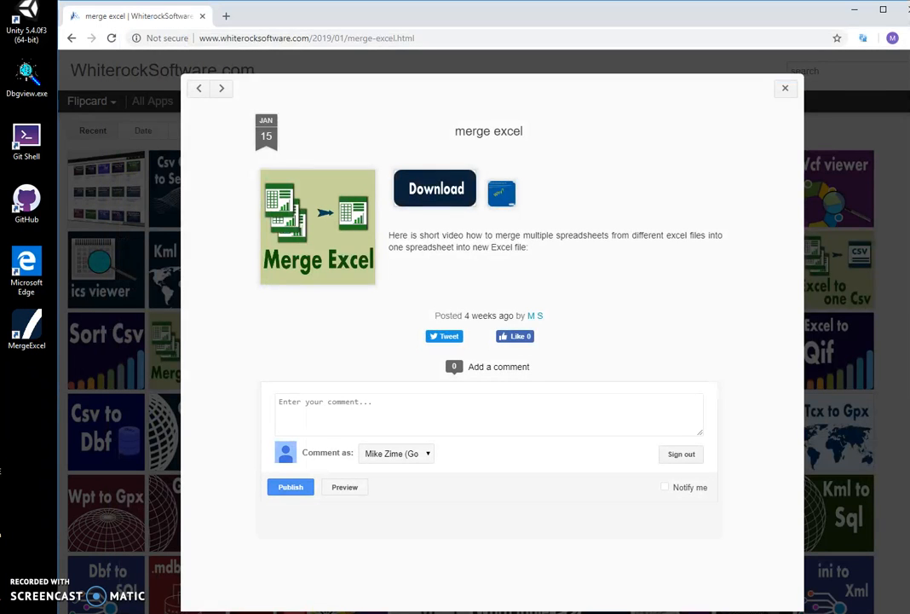
pyautogui.doubleClick(38, 339)
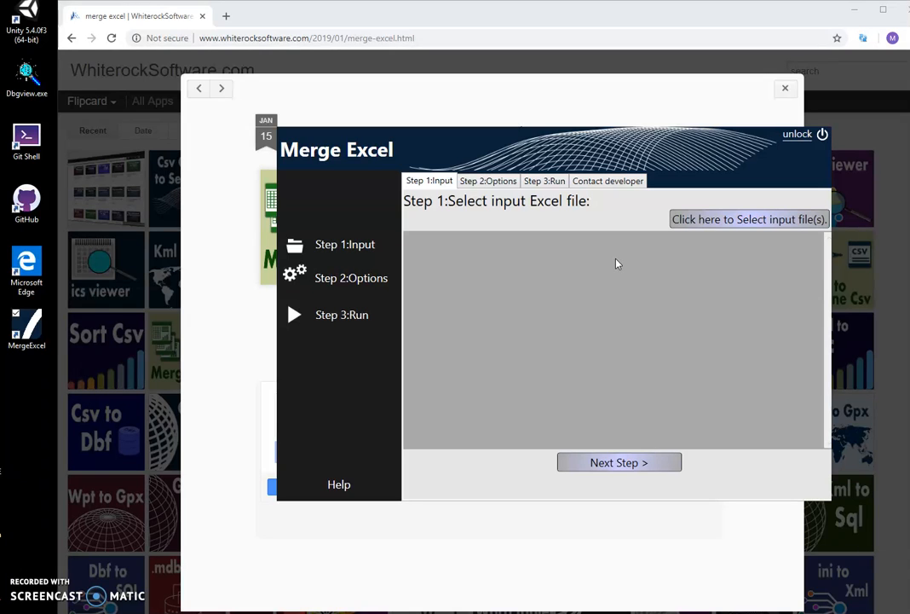
# Load States01.xlsx, States02.xlsx and States03.xlsx from Documents\my-excel as the input files
pyautogui.click(685, 221)
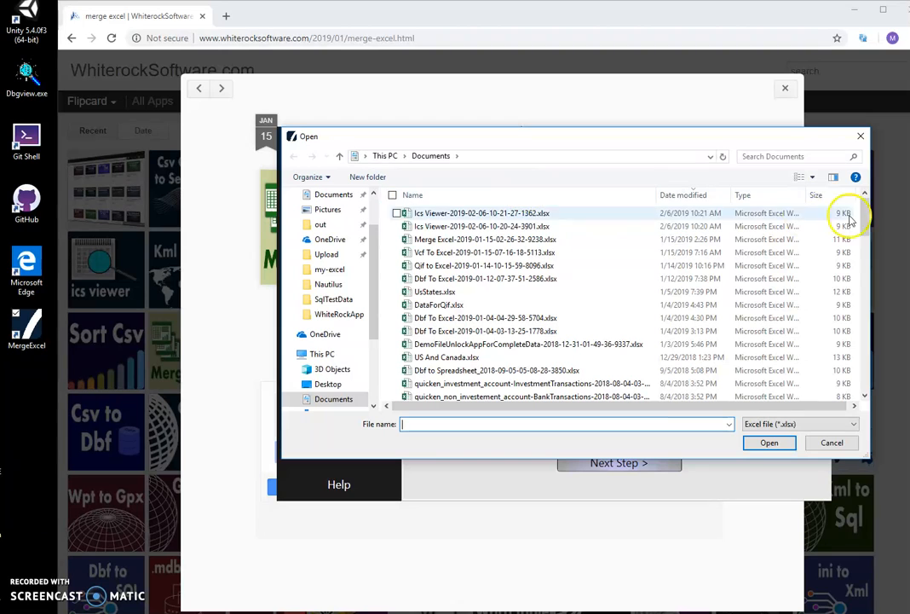
pyautogui.moveTo(866, 214); pyautogui.dragTo(852, 310)
pyautogui.scroll(-1, 851, 310)
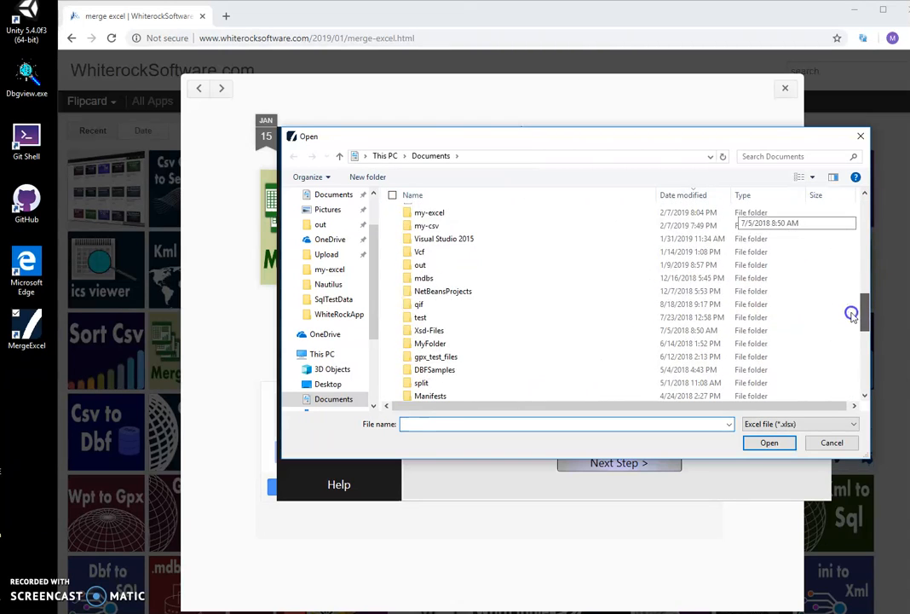
pyautogui.doubleClick(504, 211)
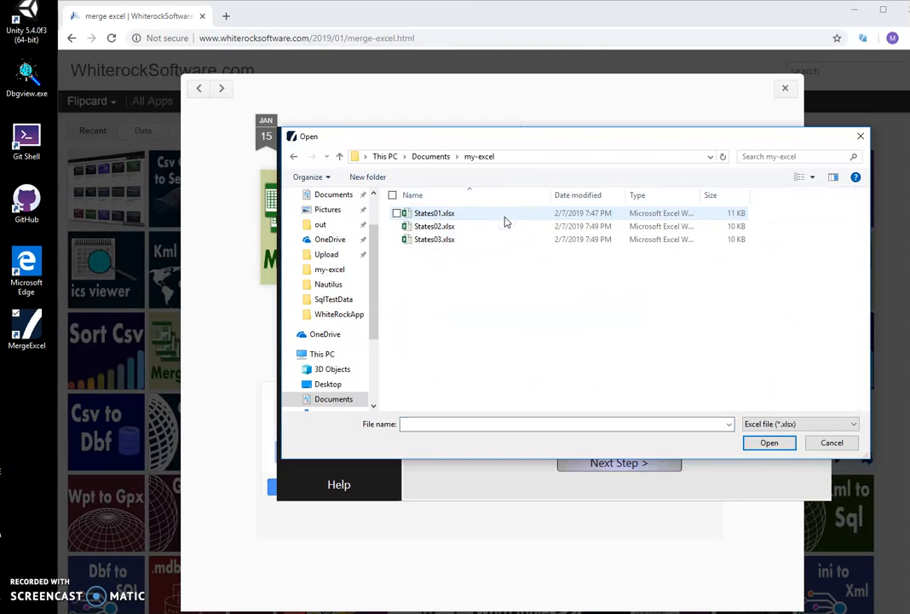
pyautogui.click(494, 216)
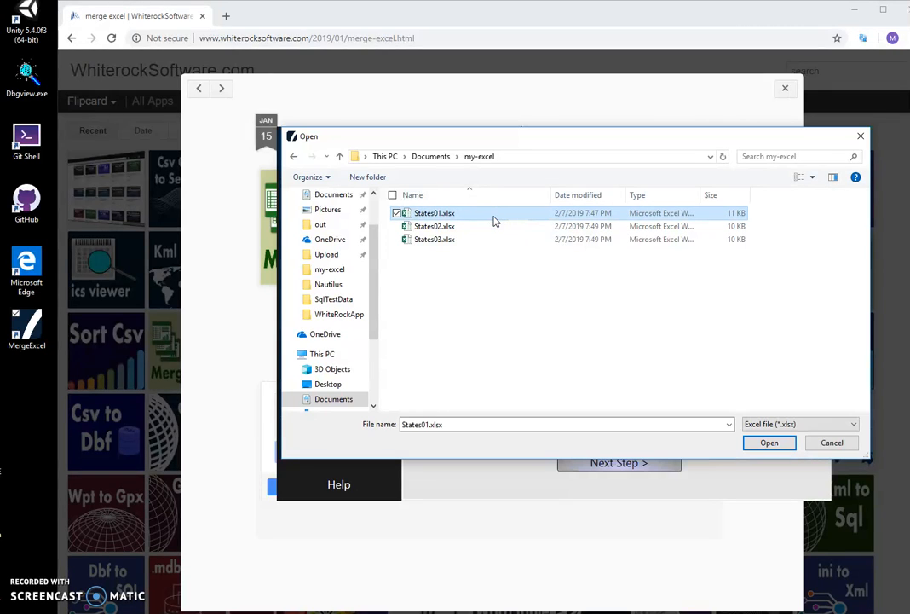
pyautogui.keyDown('shift'); pyautogui.click(448, 241); pyautogui.keyUp('shift')
pyautogui.click(774, 443)
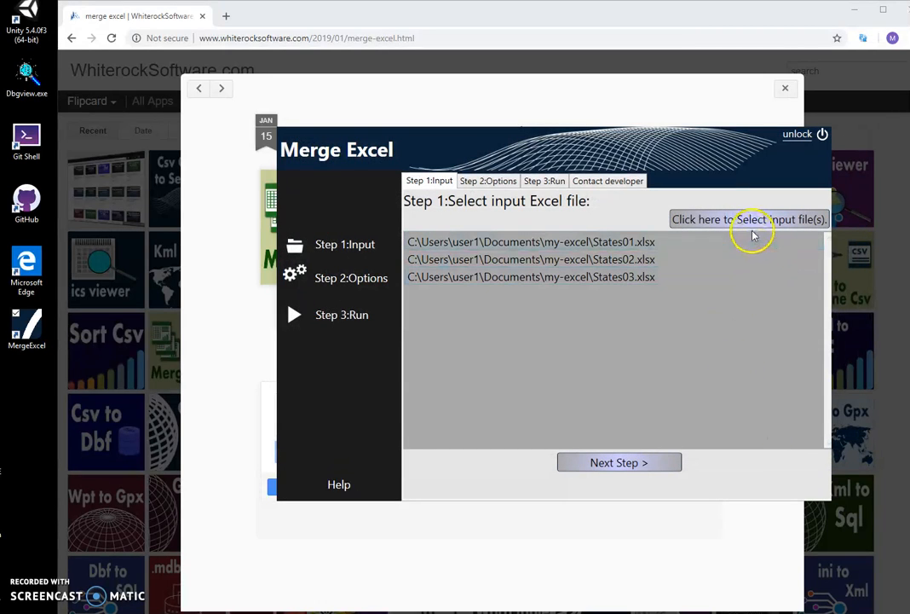
# Reopen the input file selection and choose States03.xlsx from the my-excel folder again
pyautogui.click(720, 222)
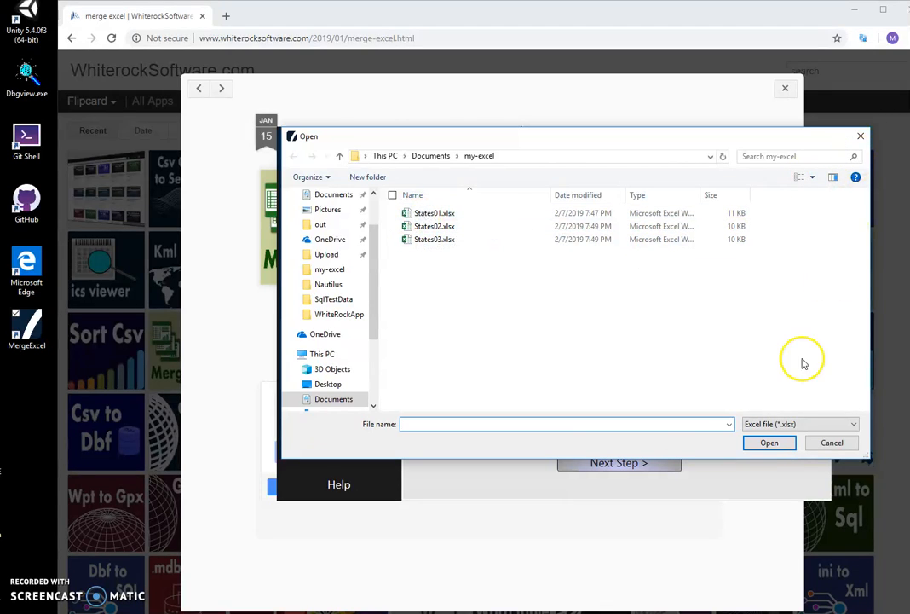
pyautogui.click(777, 444)
pyautogui.click(773, 444)
pyautogui.click(496, 240)
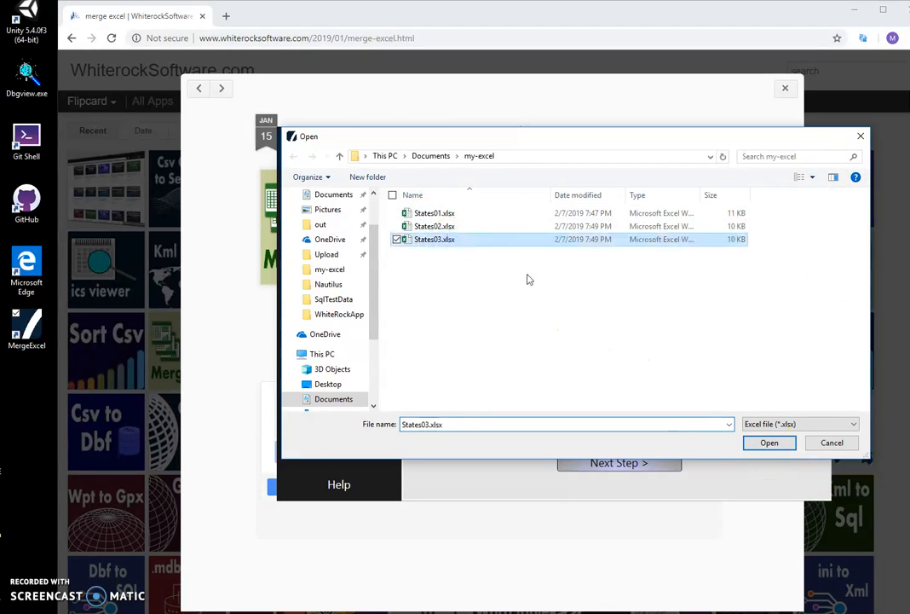
pyautogui.click(776, 446)
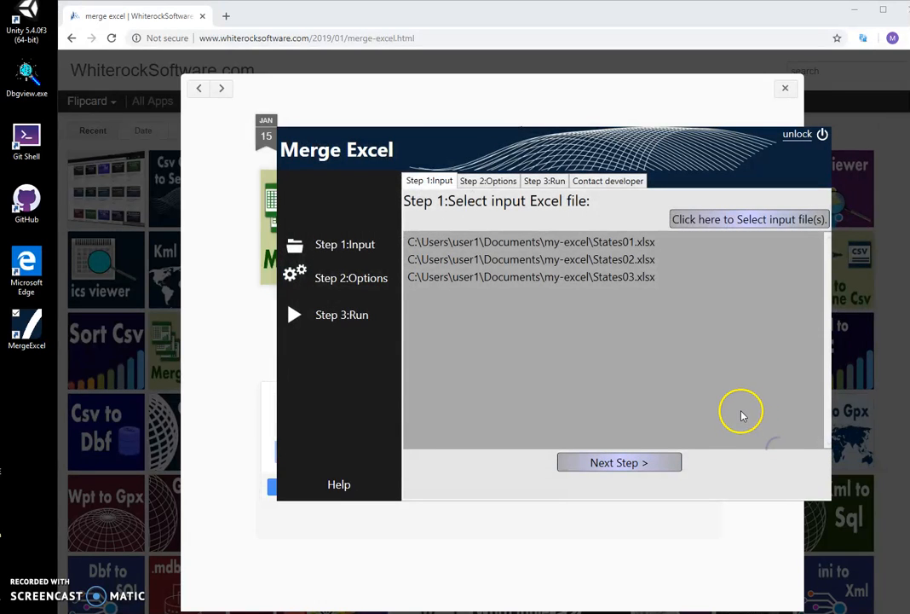
# Check the three listed input files and proceed to the run stage, keeping the first row treated as column names
pyautogui.click(638, 243)
pyautogui.click(636, 259)
pyautogui.click(635, 277)
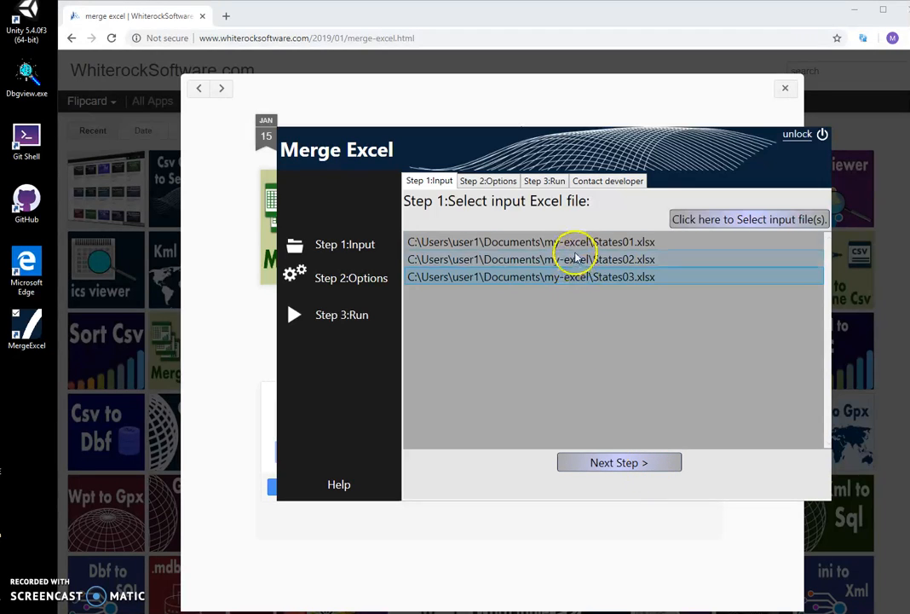
pyautogui.click(617, 465)
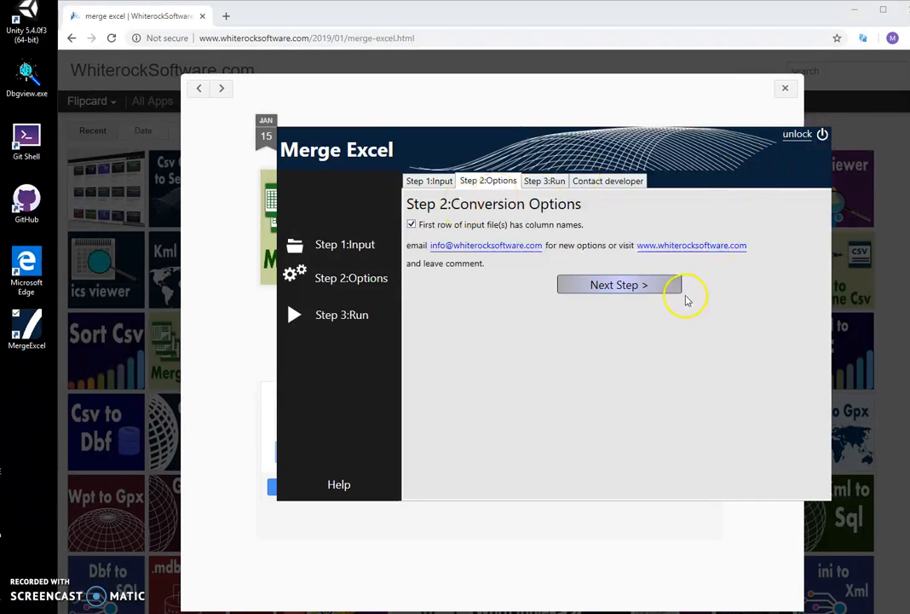
pyautogui.click(656, 290)
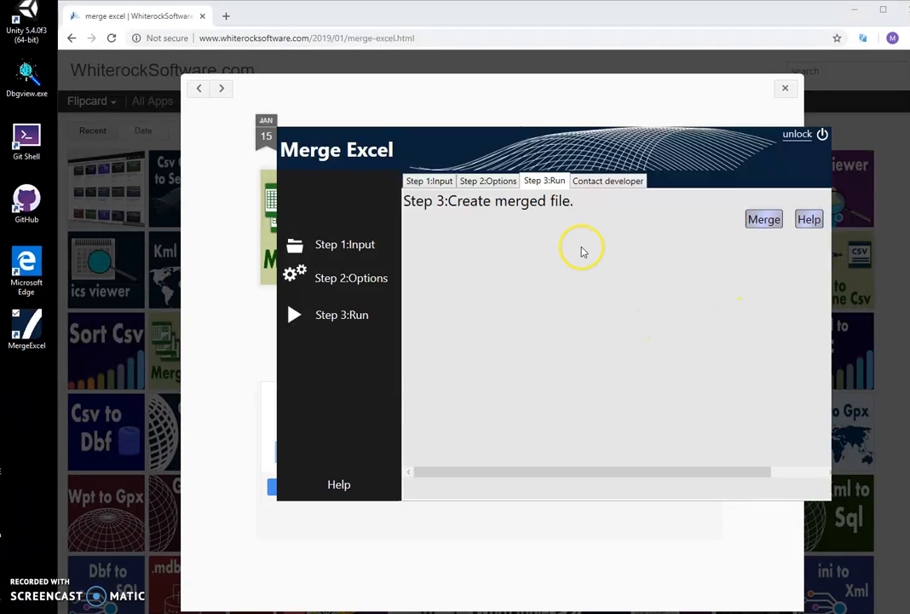
pyautogui.click(751, 213)
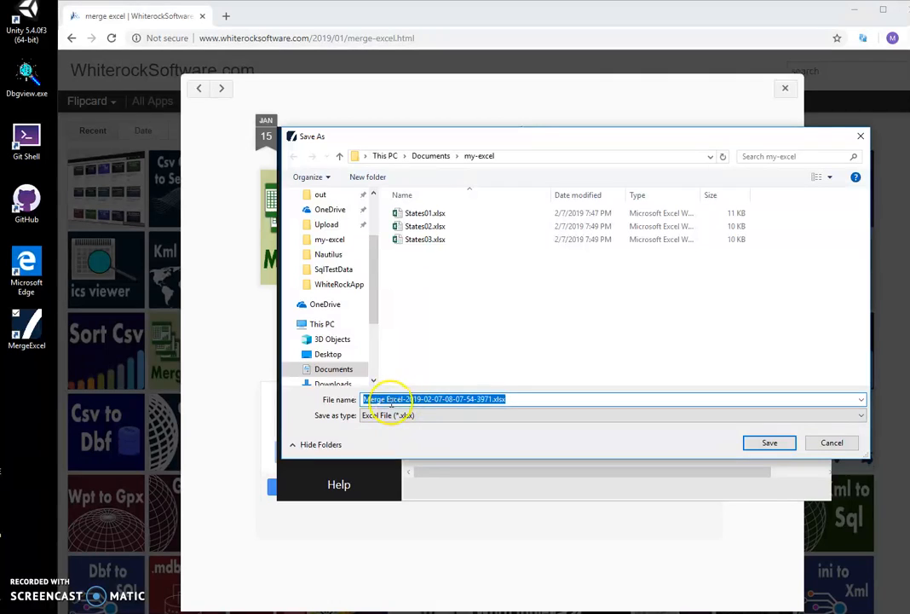
pyautogui.click(444, 398)
pyautogui.moveTo(506, 399); pyautogui.dragTo(328, 400)
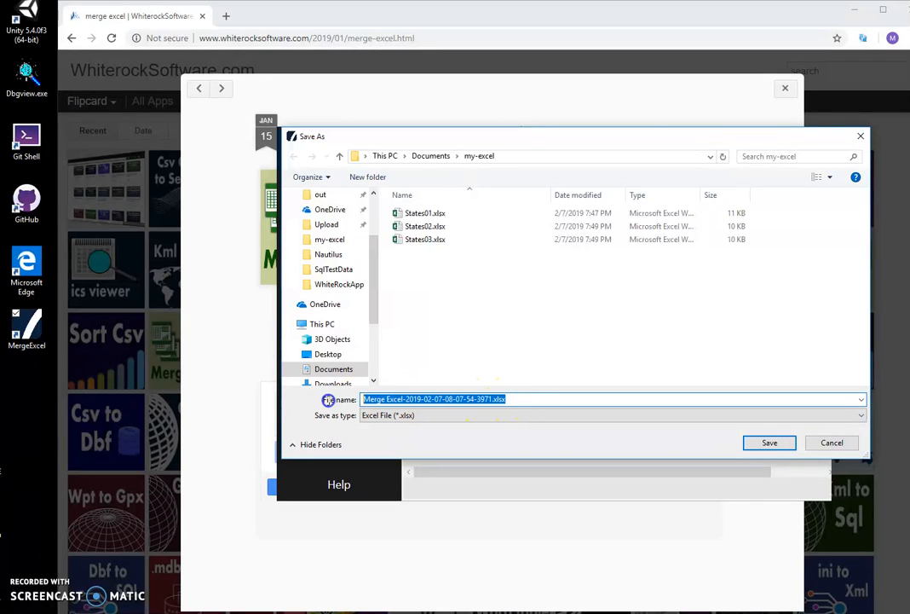
pyautogui.click(416, 399)
pyautogui.click(770, 443)
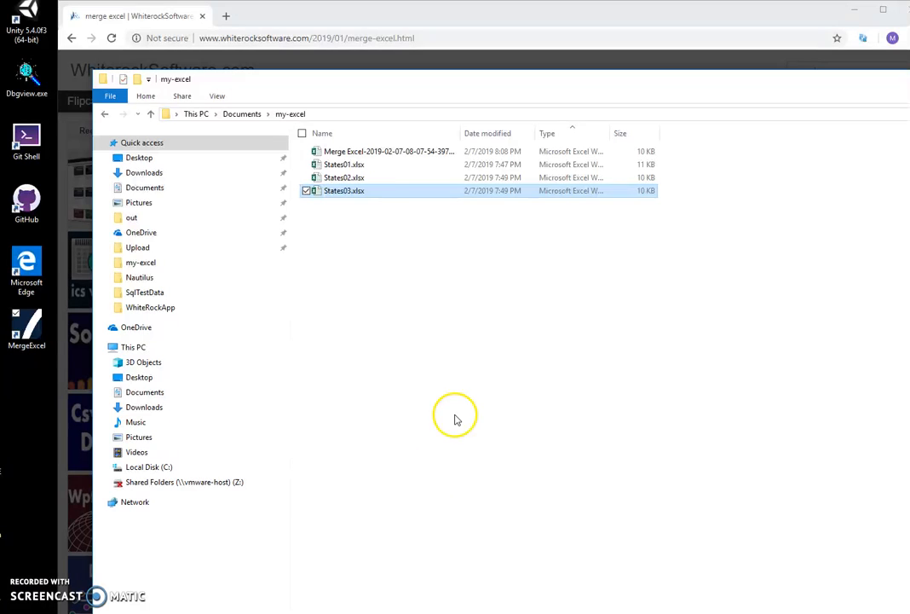
# Widen the Name column in the my-excel folder and open the merged workbook
pyautogui.click(375, 153)
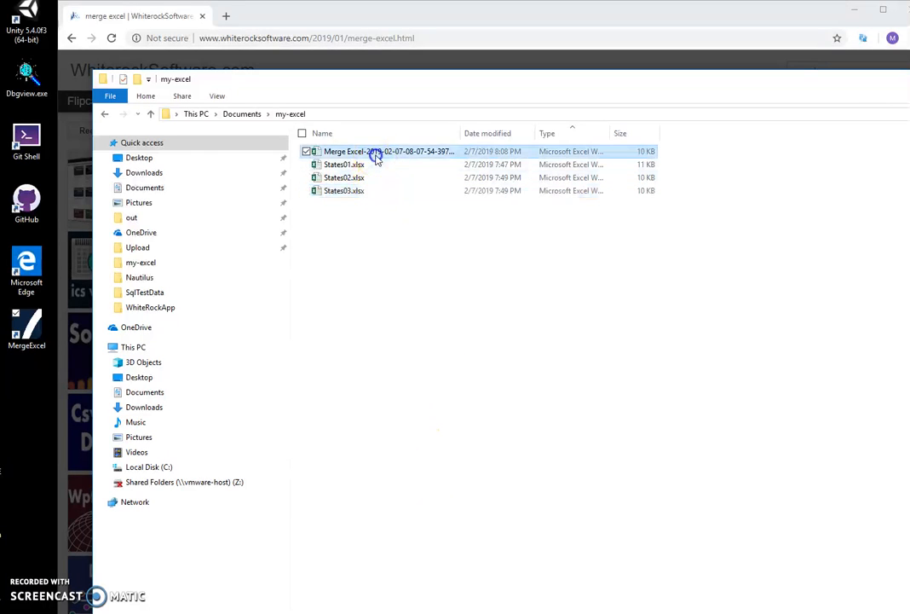
pyautogui.moveTo(461, 134); pyautogui.dragTo(534, 134)
pyautogui.doubleClick(470, 152)
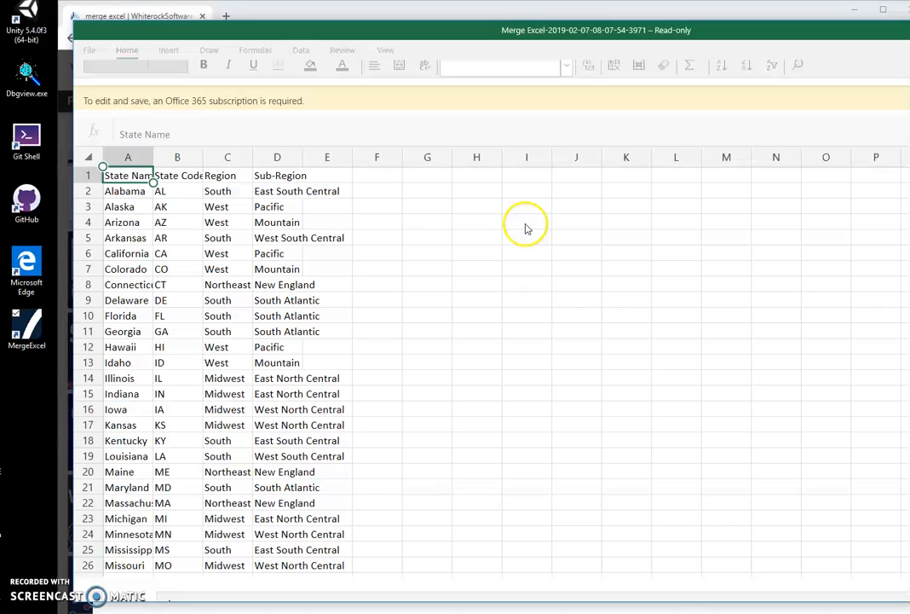
# Examine the merged workbook's rows from the header to the last state and back
pyautogui.click(286, 222)
pyautogui.click(227, 251)
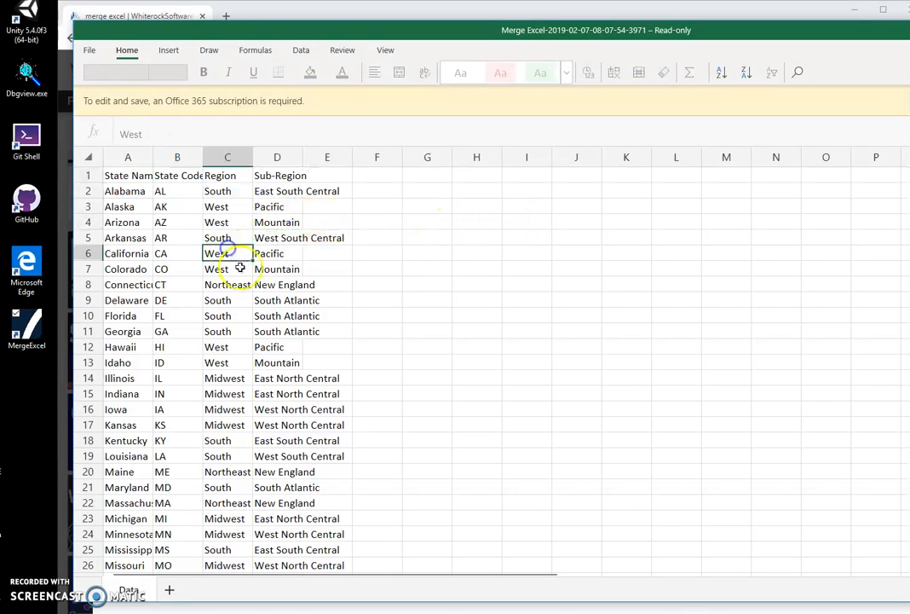
pyautogui.scroll(-11, 241, 267)
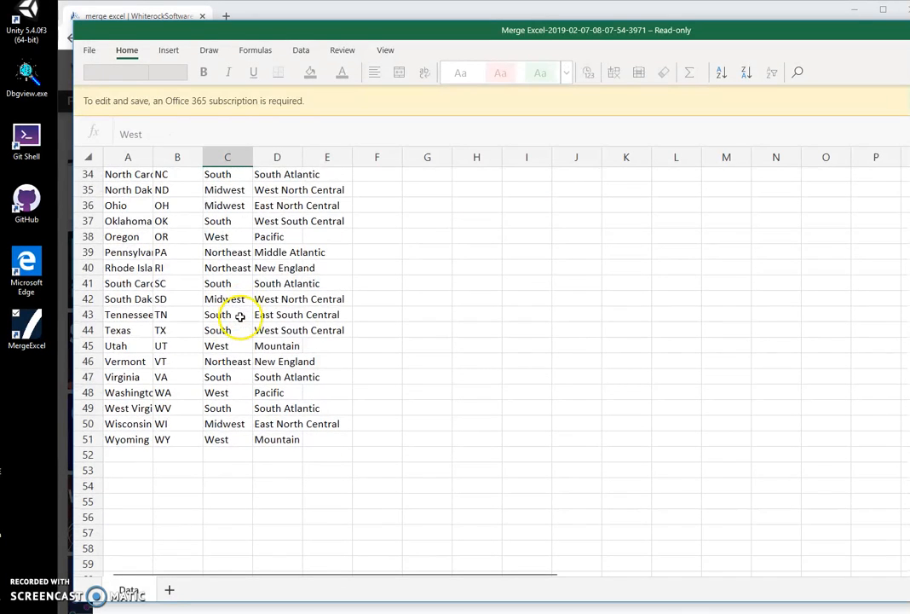
pyautogui.click(140, 437)
pyautogui.scroll(6, 171, 389)
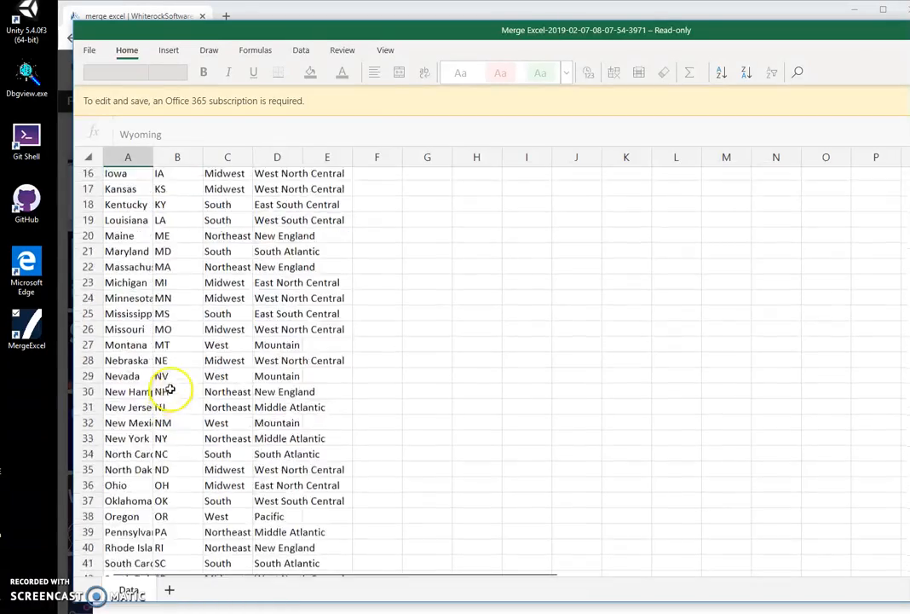
pyautogui.scroll(5, 170, 389)
pyautogui.click(116, 177)
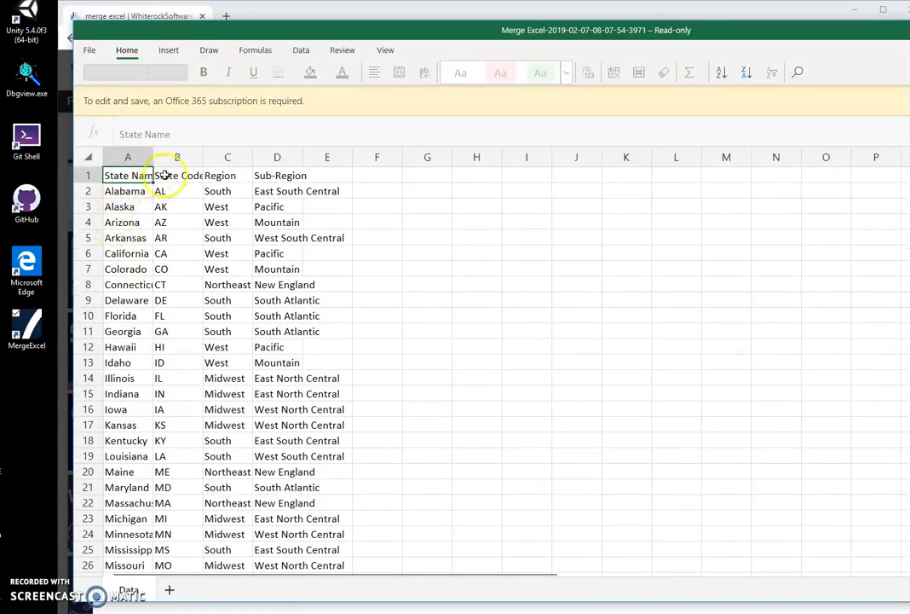
# Check the State Code, Region and Sub-Region headers in the first row, and each cell of the Wyoming row at the end of the data
pyautogui.click(169, 174)
pyautogui.click(221, 174)
pyautogui.click(268, 175)
pyautogui.scroll(-11, 210, 298)
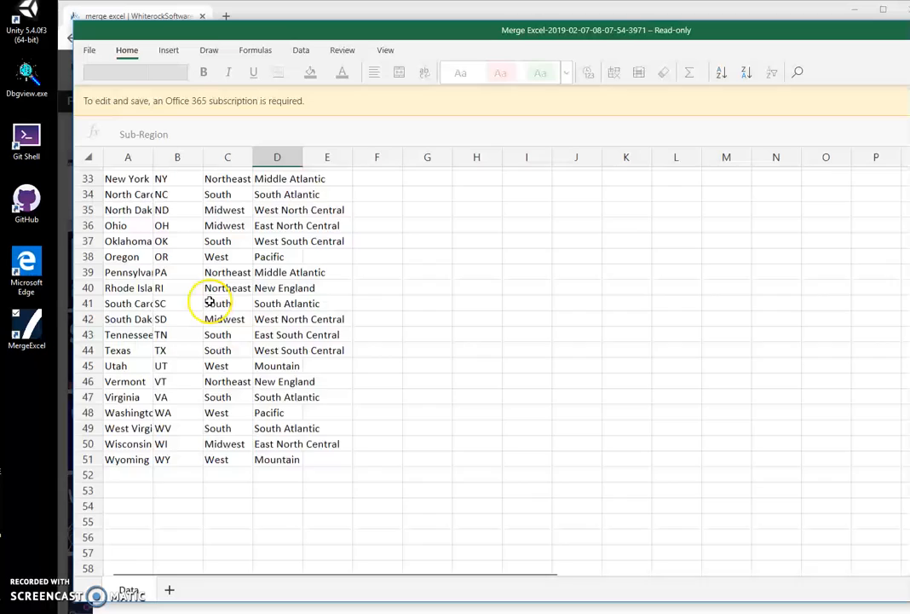
pyautogui.scroll(-2, 209, 300)
pyautogui.click(169, 375)
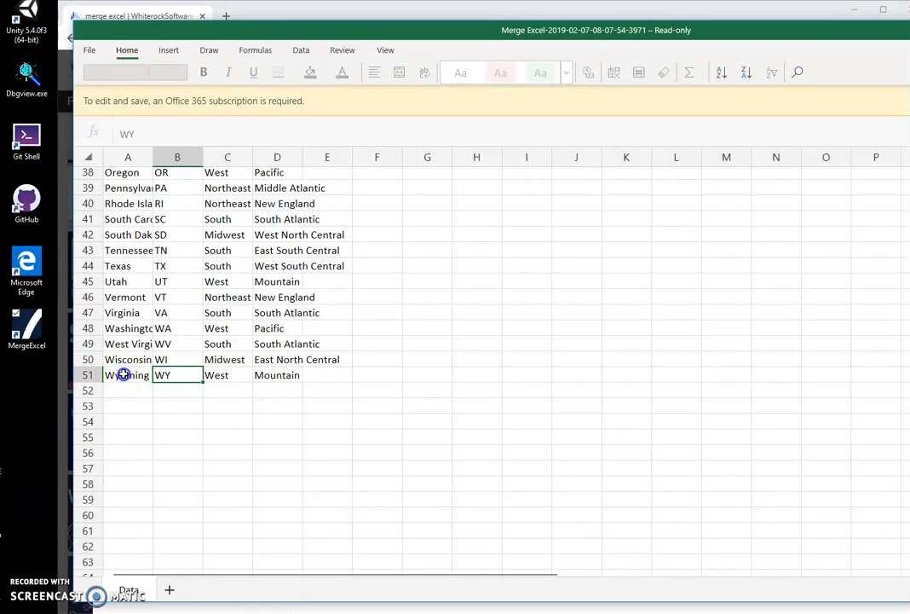
pyautogui.click(124, 375)
pyautogui.click(187, 375)
pyautogui.click(239, 375)
pyautogui.click(276, 375)
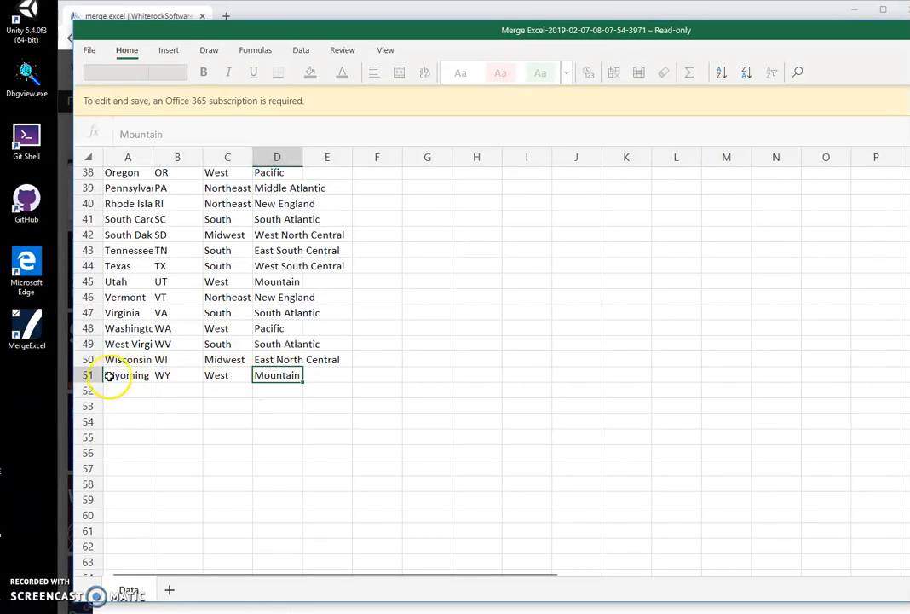
pyautogui.click(138, 375)
pyautogui.click(181, 374)
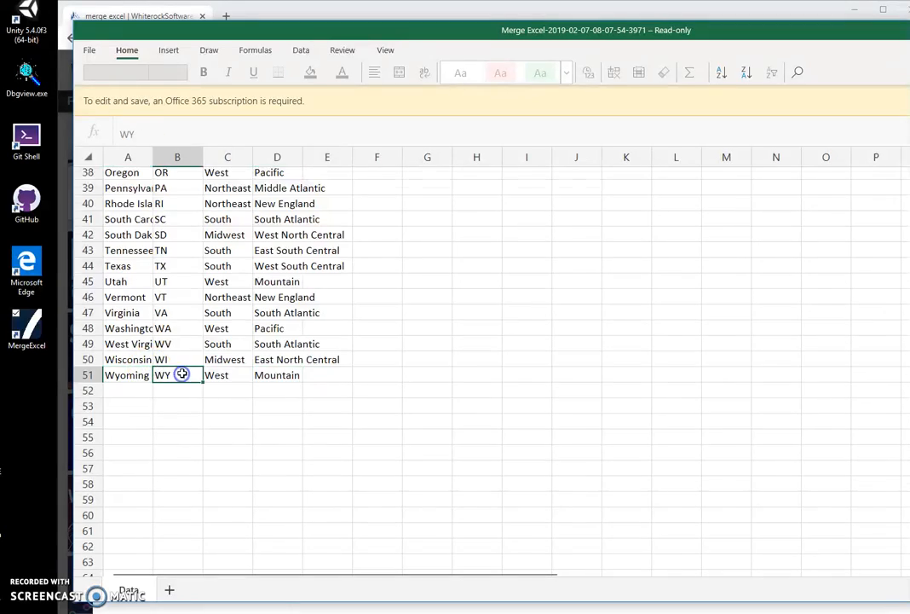
# Look through the full list of merged states again, including California's Region value, and return to the header row
pyautogui.scroll(-8, 182, 374)
pyautogui.scroll(20, 184, 369)
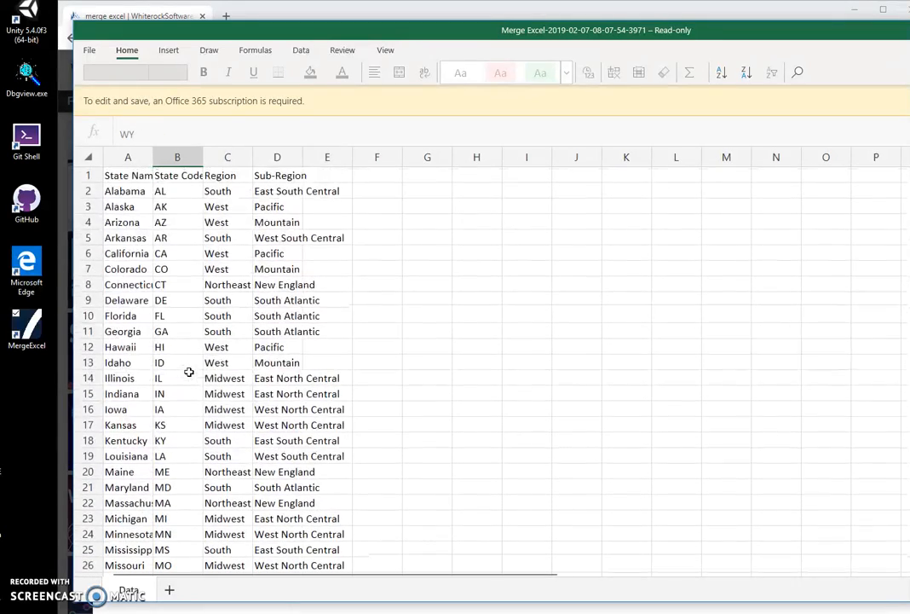
pyautogui.click(225, 253)
pyautogui.scroll(-3, 230, 350)
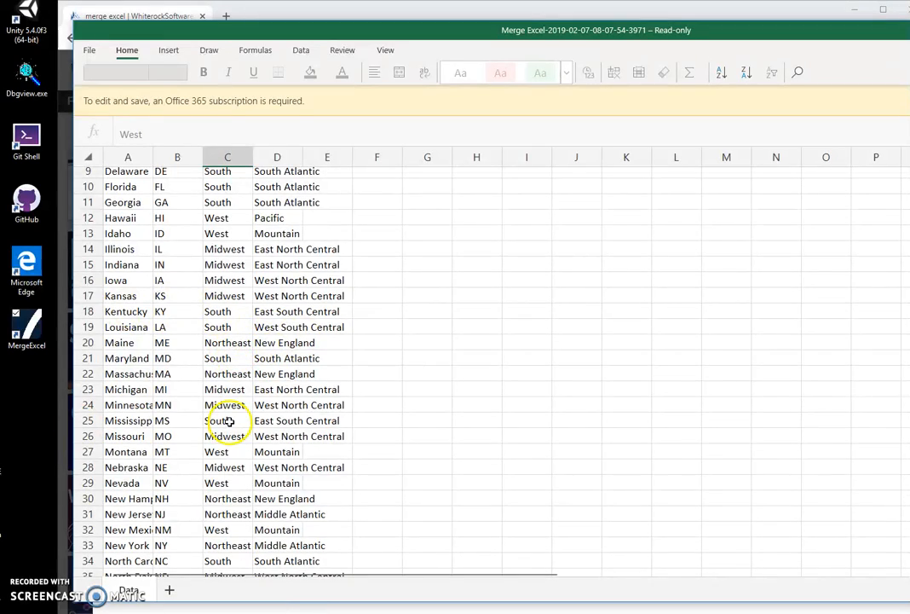
pyautogui.scroll(-4, 230, 421)
pyautogui.scroll(7, 234, 423)
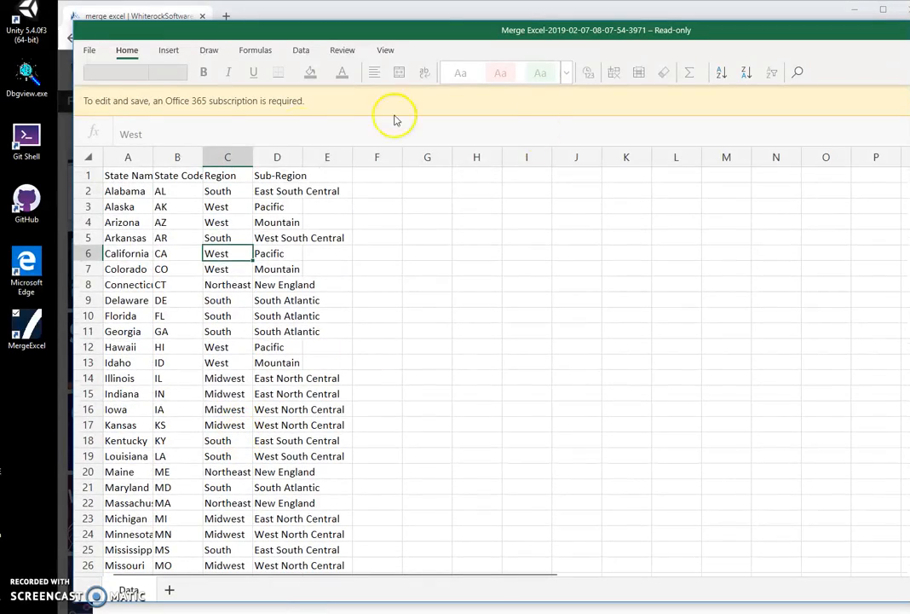